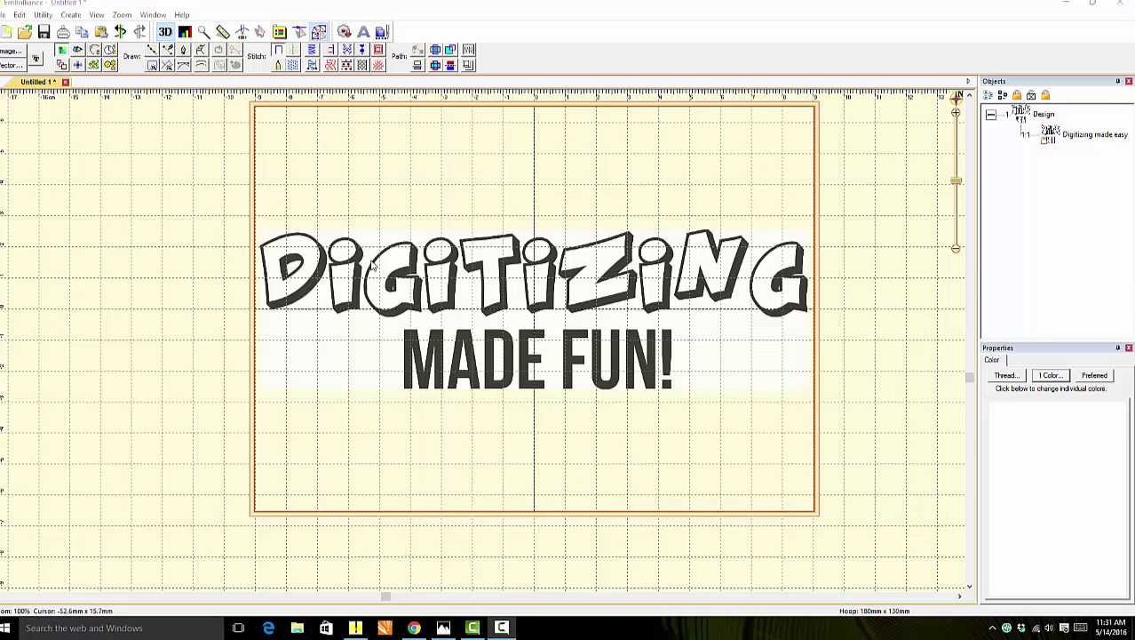
- Zoom the artwork to 3:1 and pan until the whole letter D of DiGiT is visible
left_click(120, 15)
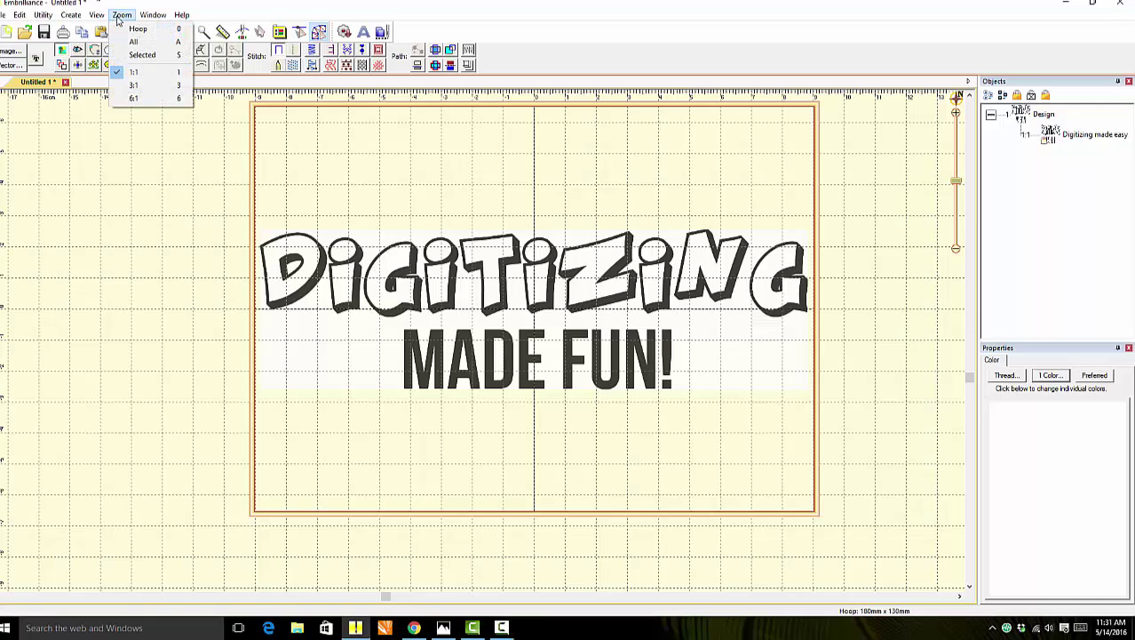
left_click(134, 86)
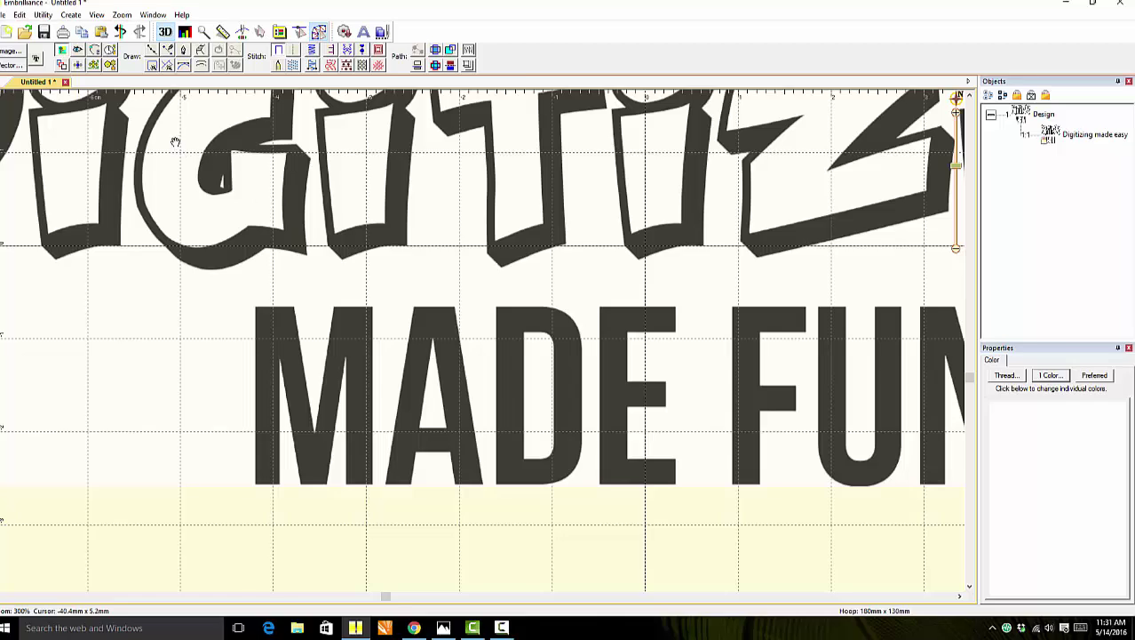
left_click_drag(224, 169, 567, 282)
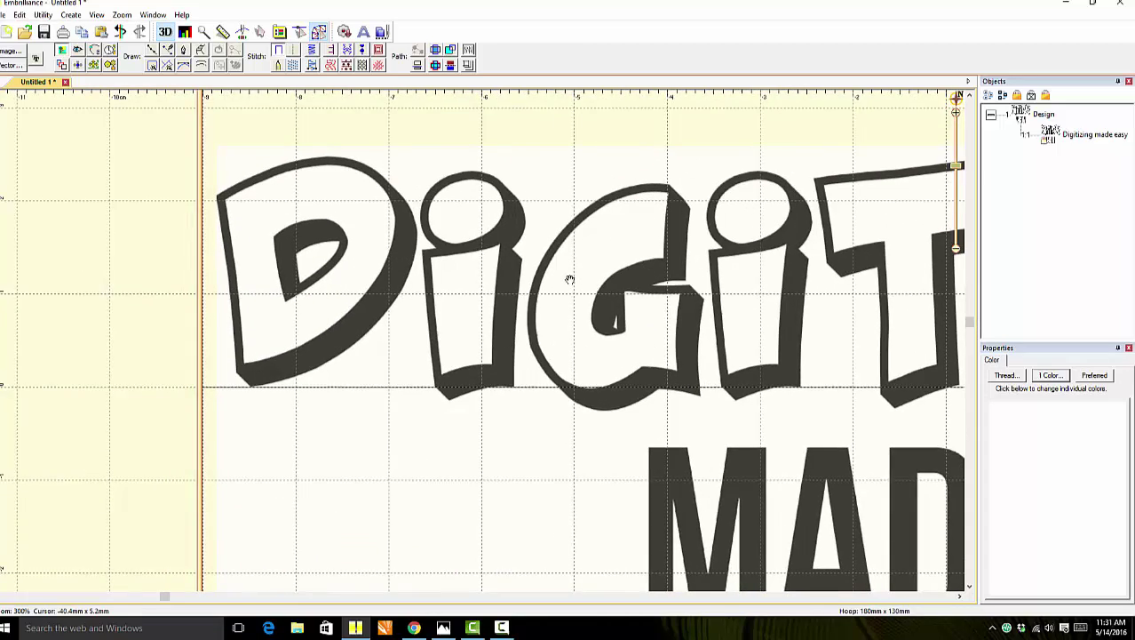
left_click_drag(368, 264, 413, 267)
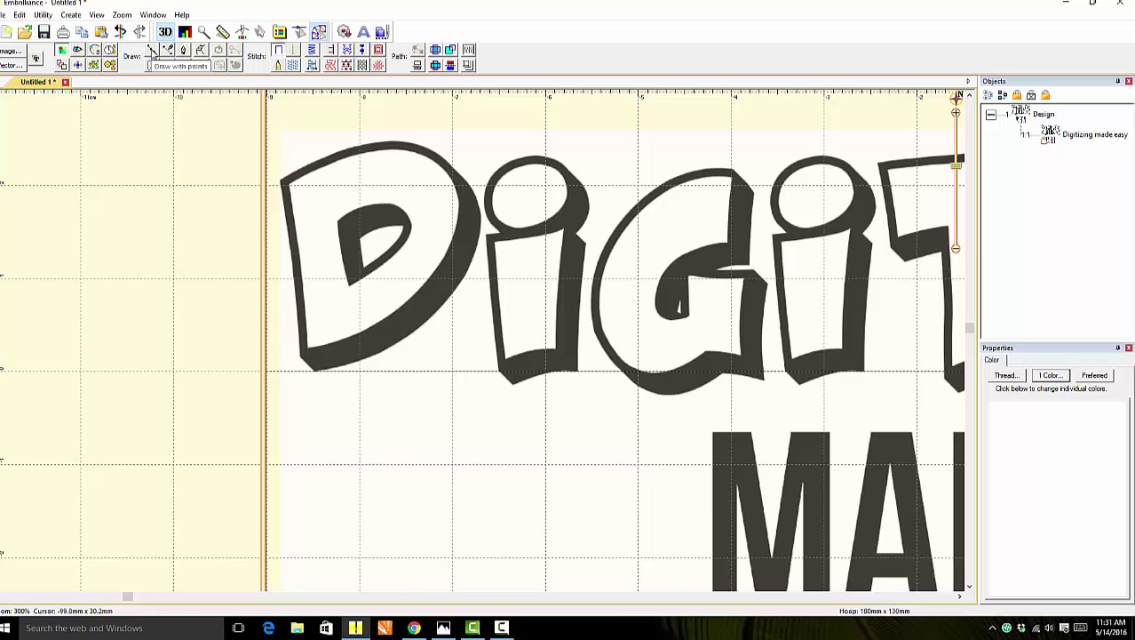
- Trace the D's outer edge with eight points around its corners and curves, then close the outline
left_click(152, 50)
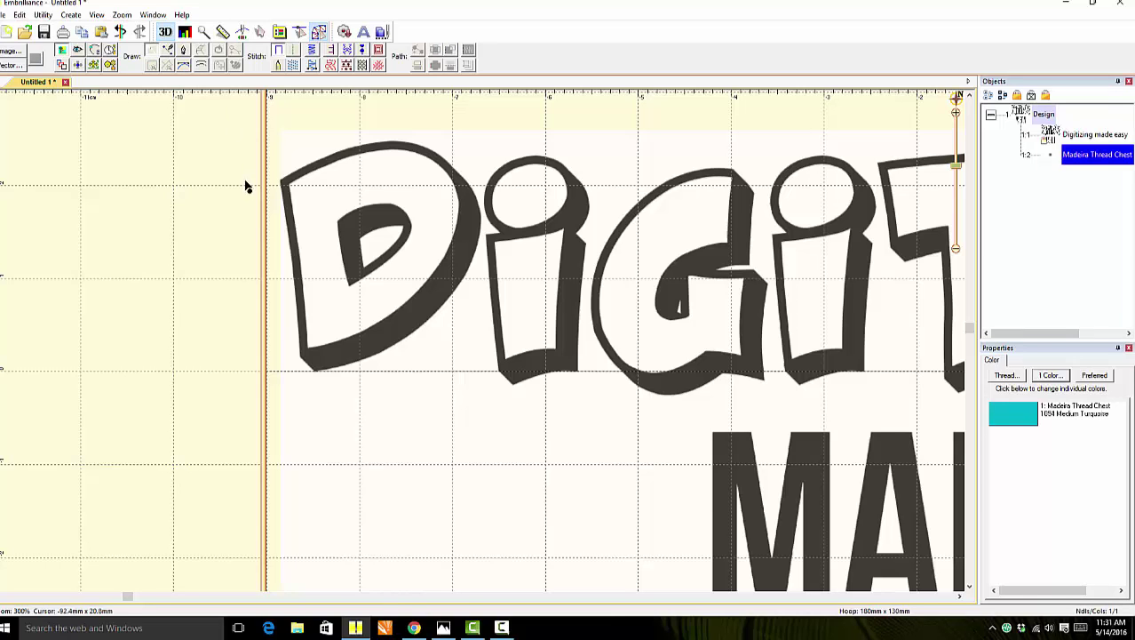
left_click(285, 183)
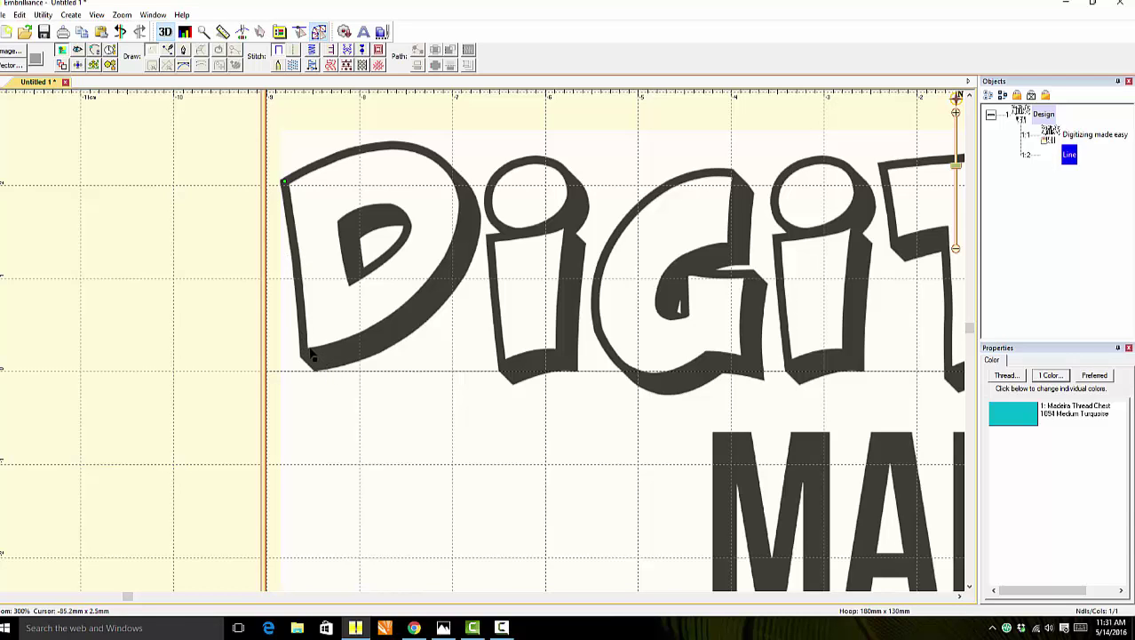
left_click(308, 349)
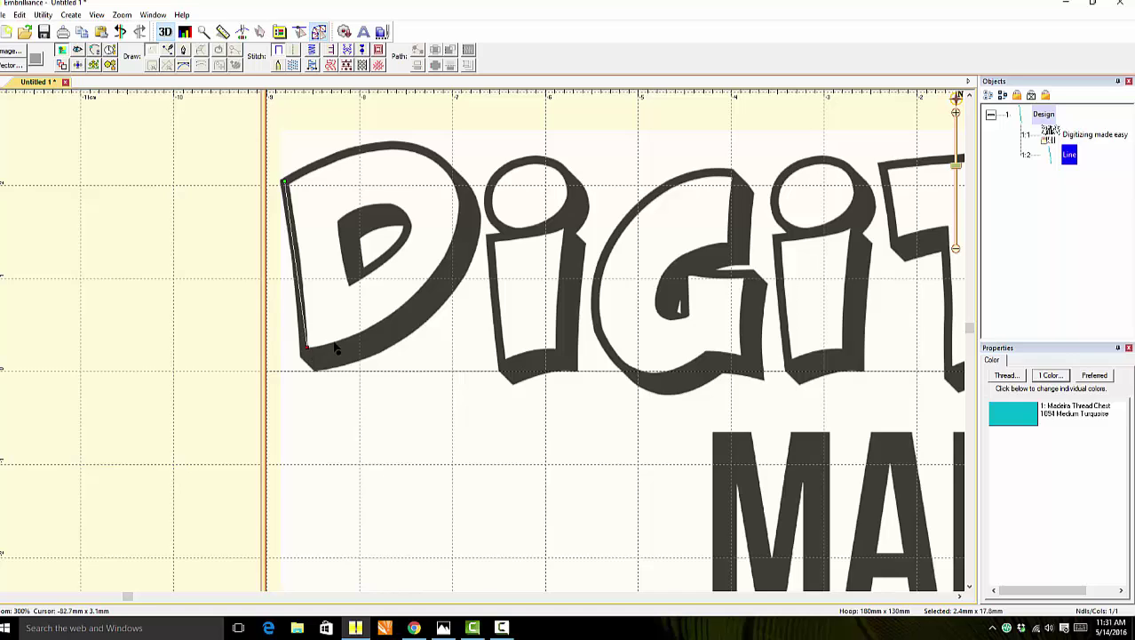
left_click(334, 343)
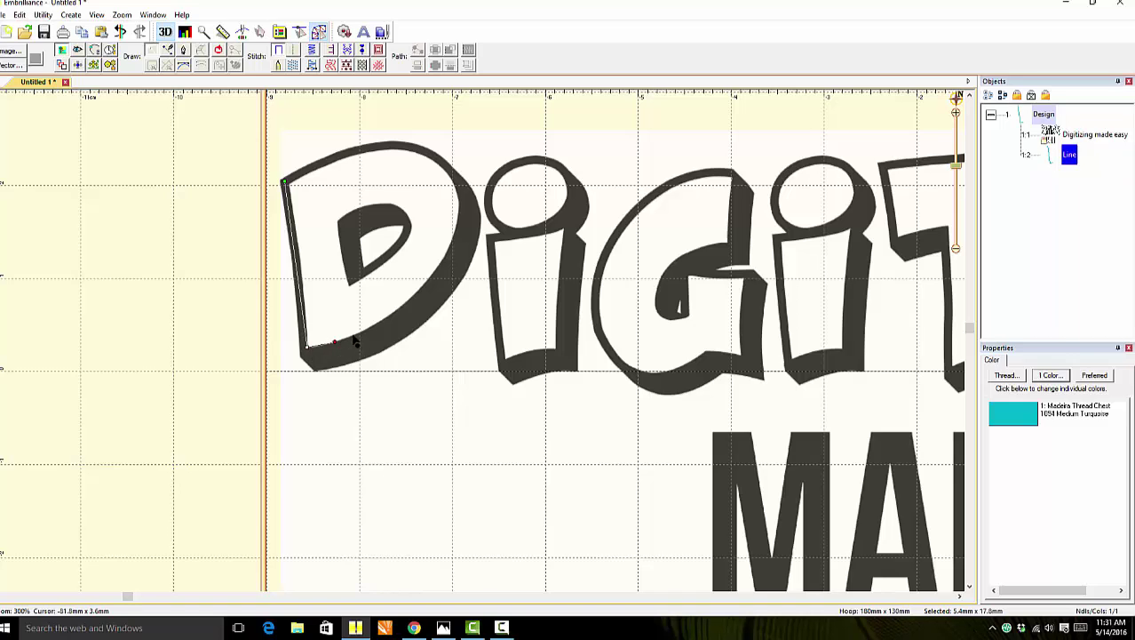
left_click(415, 292)
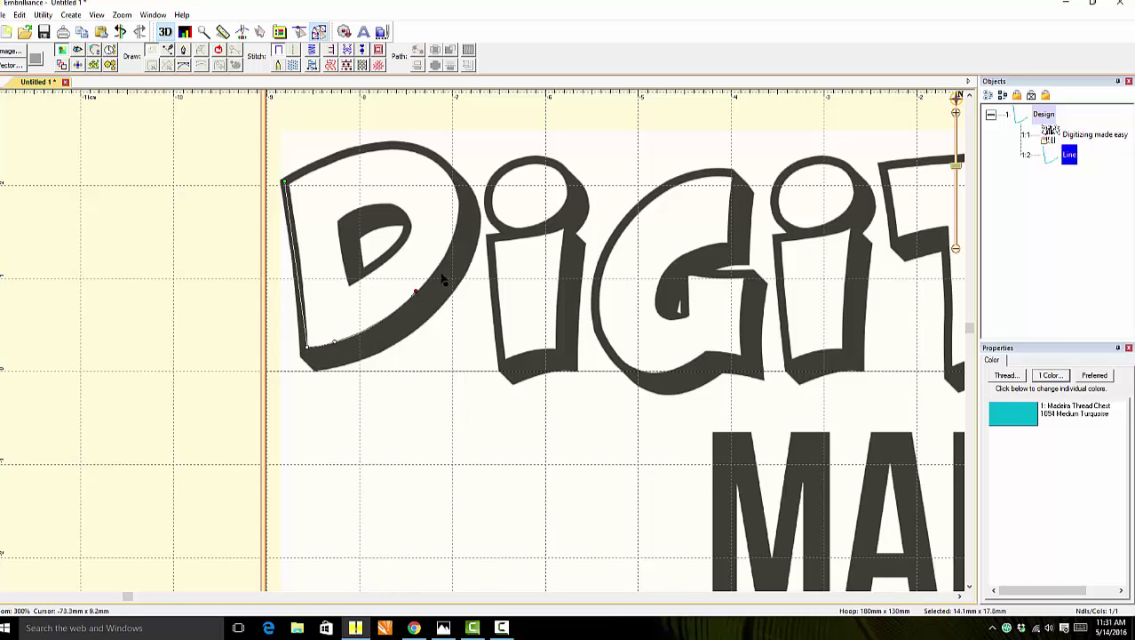
left_click(461, 201)
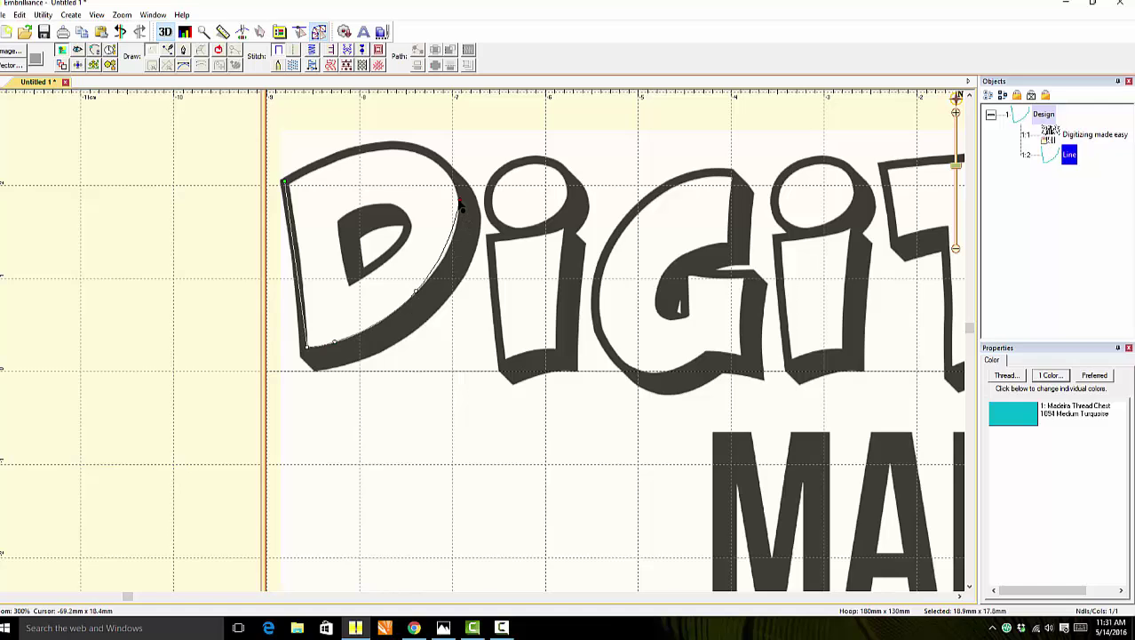
left_click(435, 165)
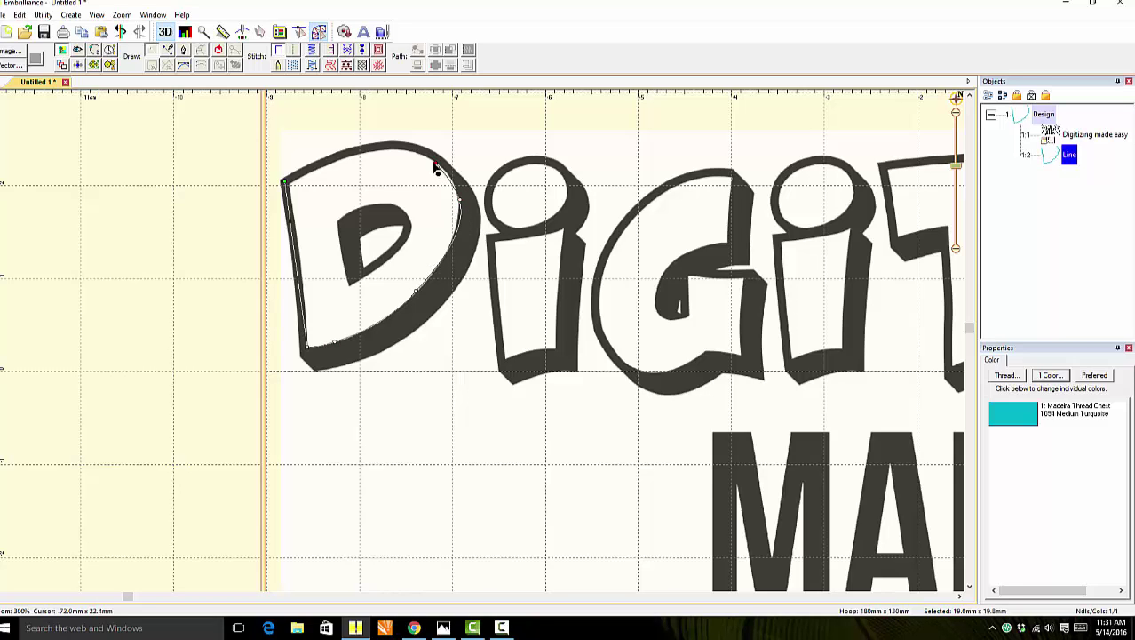
left_click(382, 152)
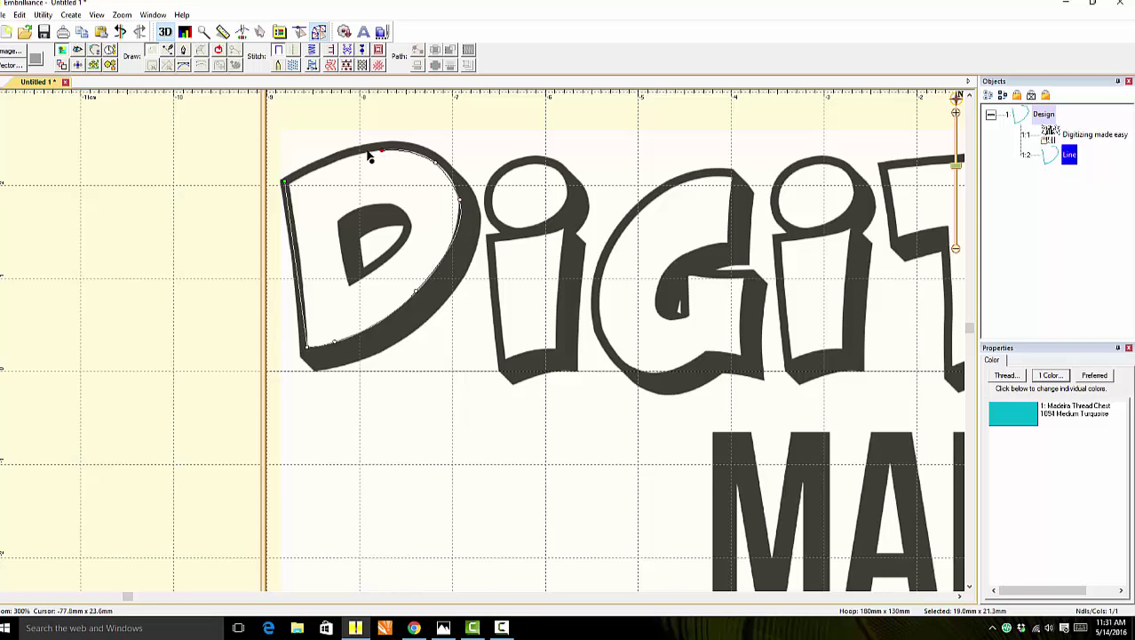
left_click(308, 173)
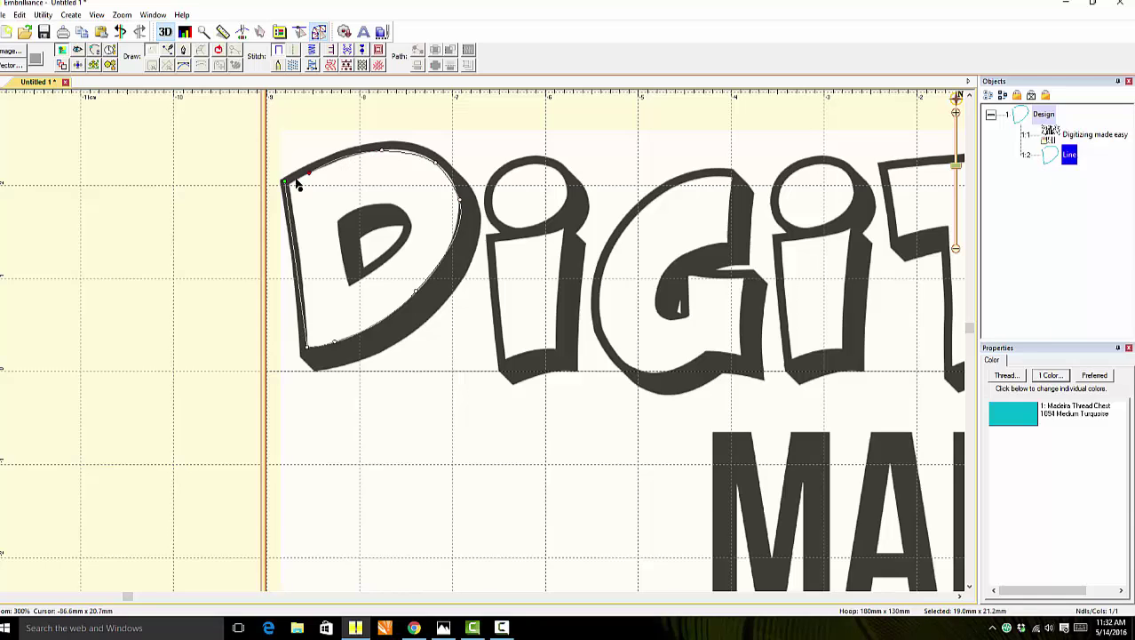
left_click(220, 52)
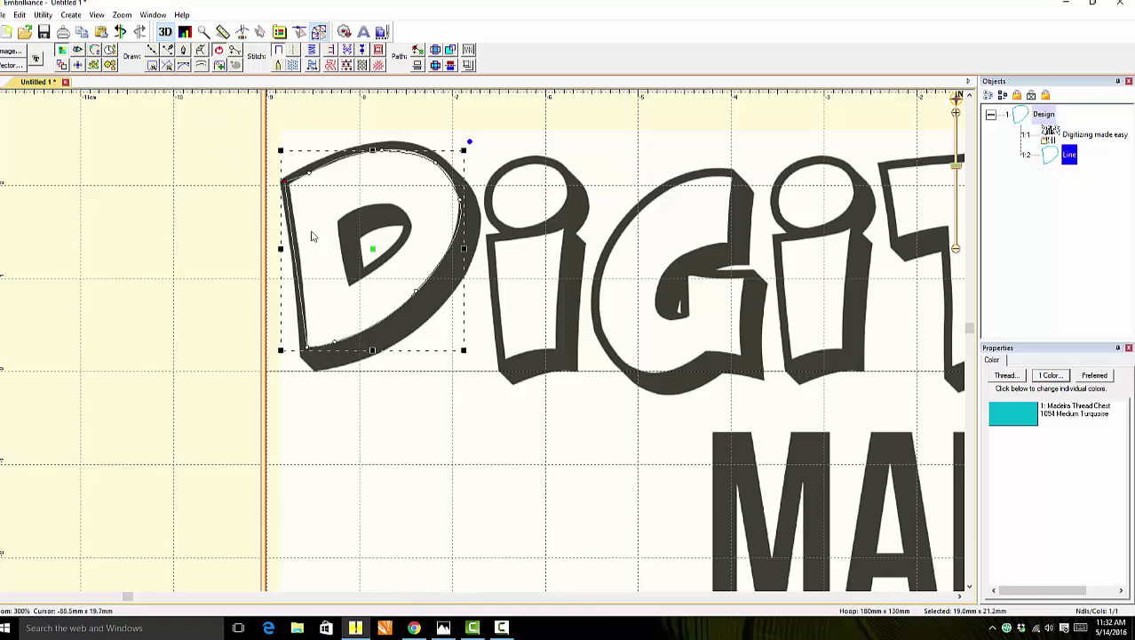
- Deselect the outer outline, then trace the D's inner counter with five points and close it
left_click(338, 226)
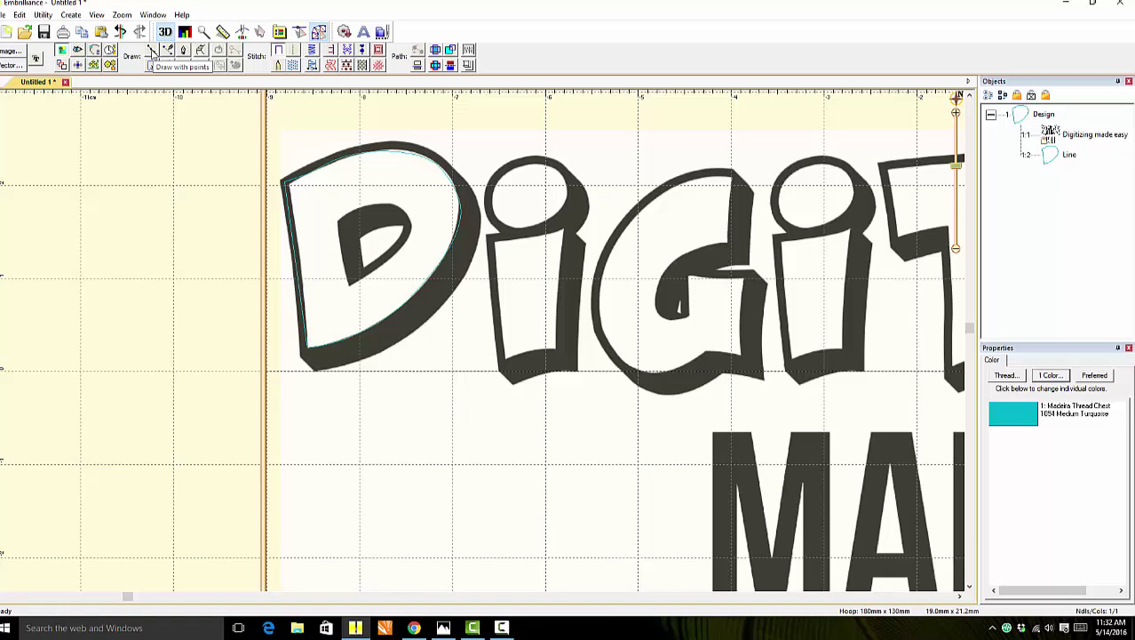
left_click(153, 55)
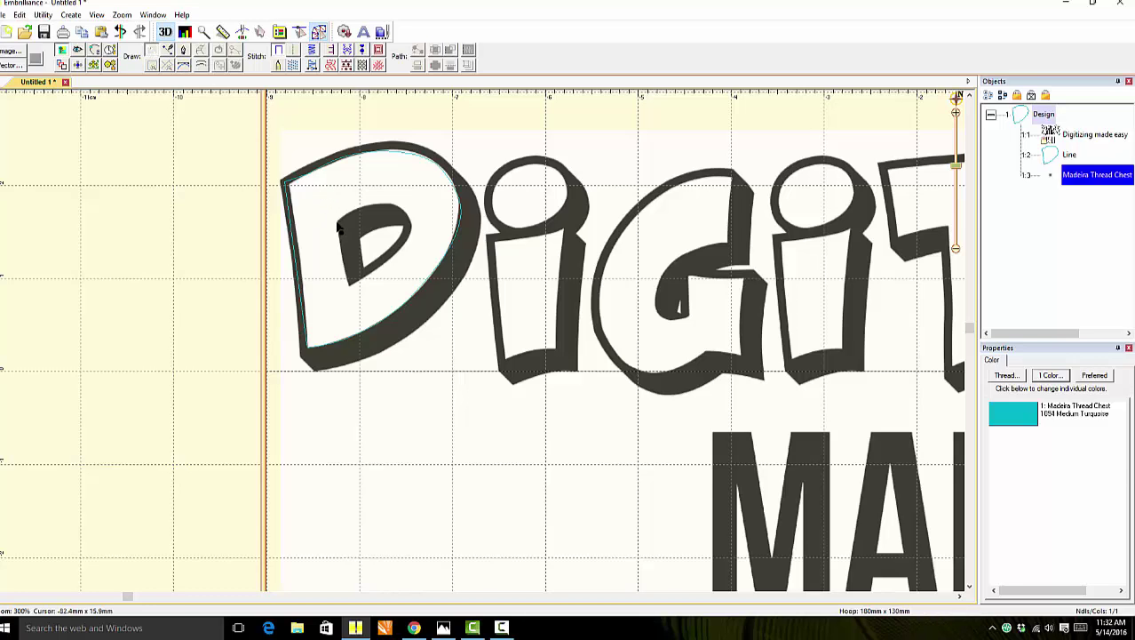
left_click(338, 225)
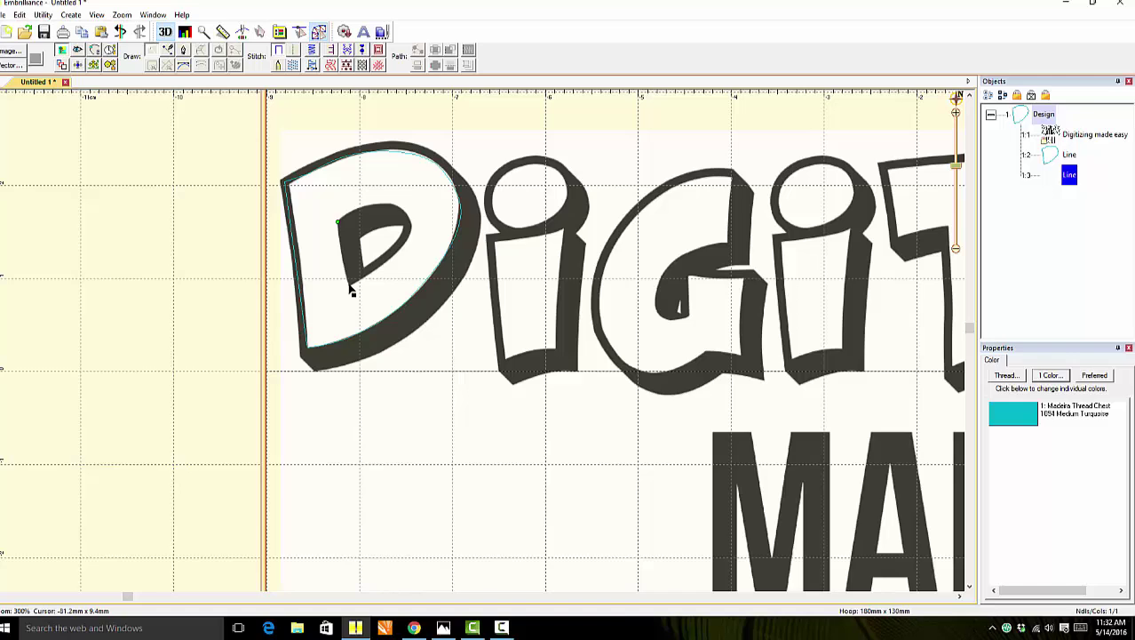
left_click(349, 283)
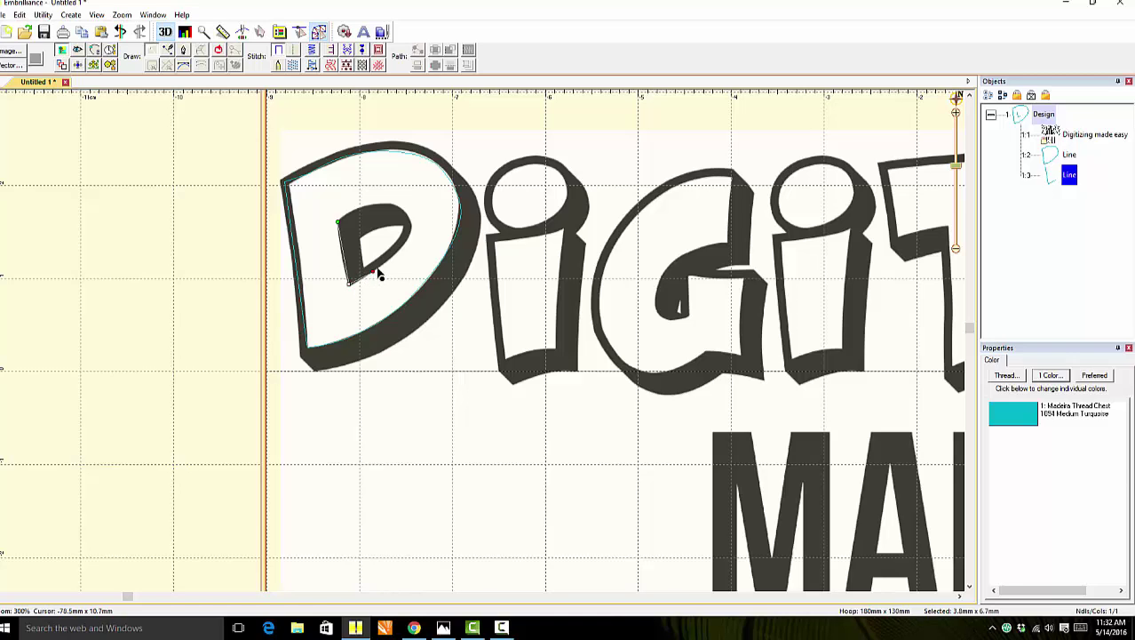
left_click(413, 228)
left_click(385, 204)
left_click(363, 204)
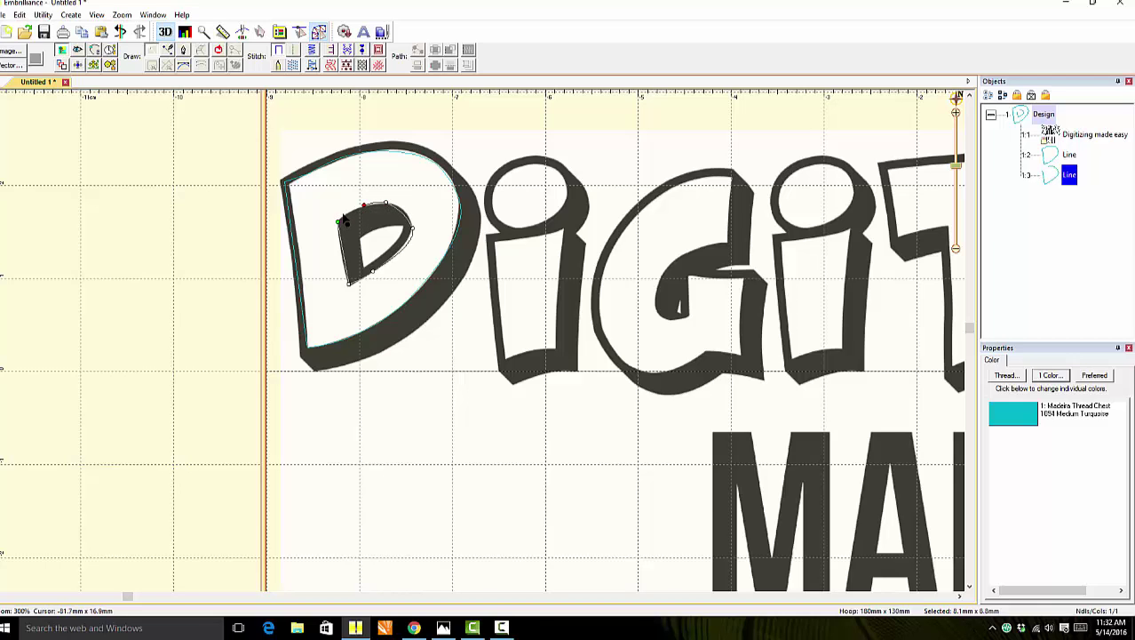
left_click(219, 50)
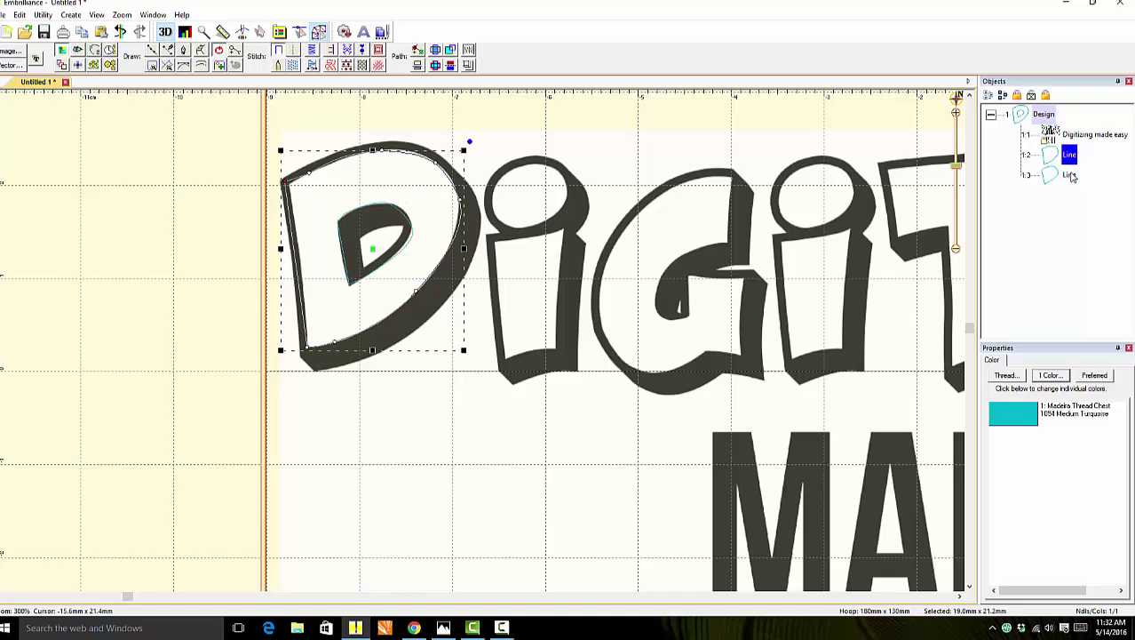
- Select both D outlines in the Objects panel and merge them with Outline > Combine Holes
left_click(1071, 157)
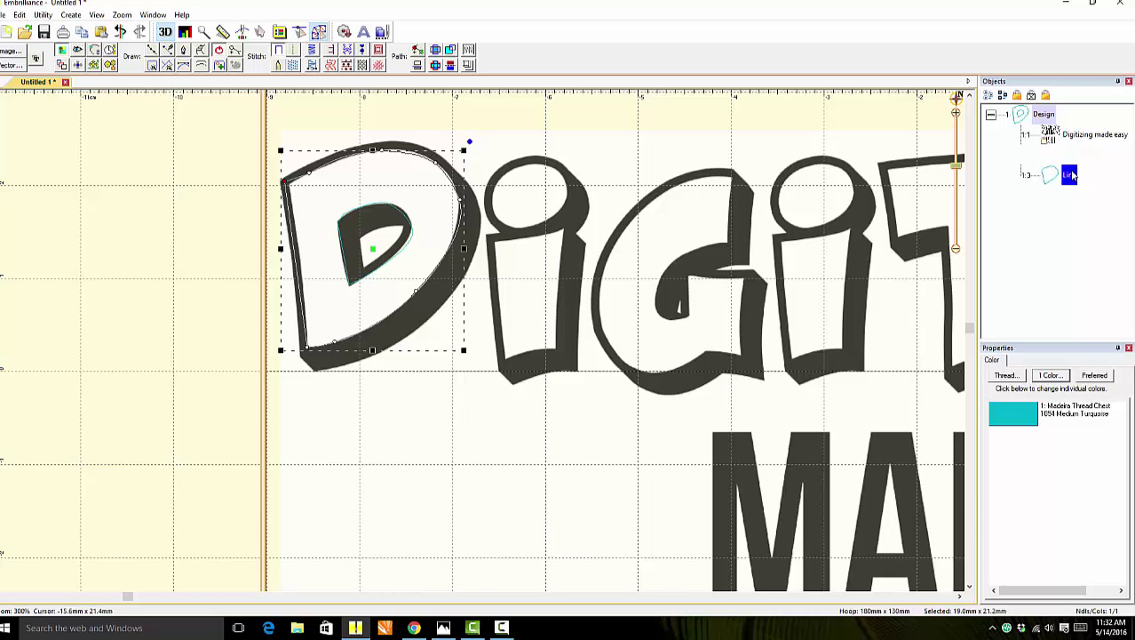
left_click(1072, 176, "shift")
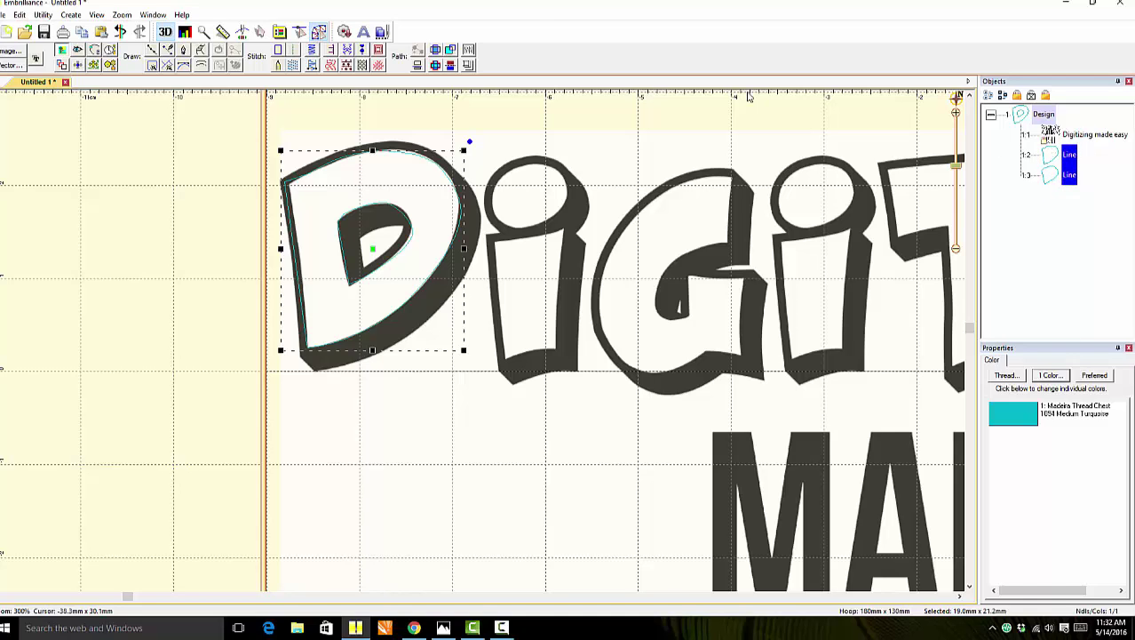
left_click(73, 17)
mouse_move(98, 28)
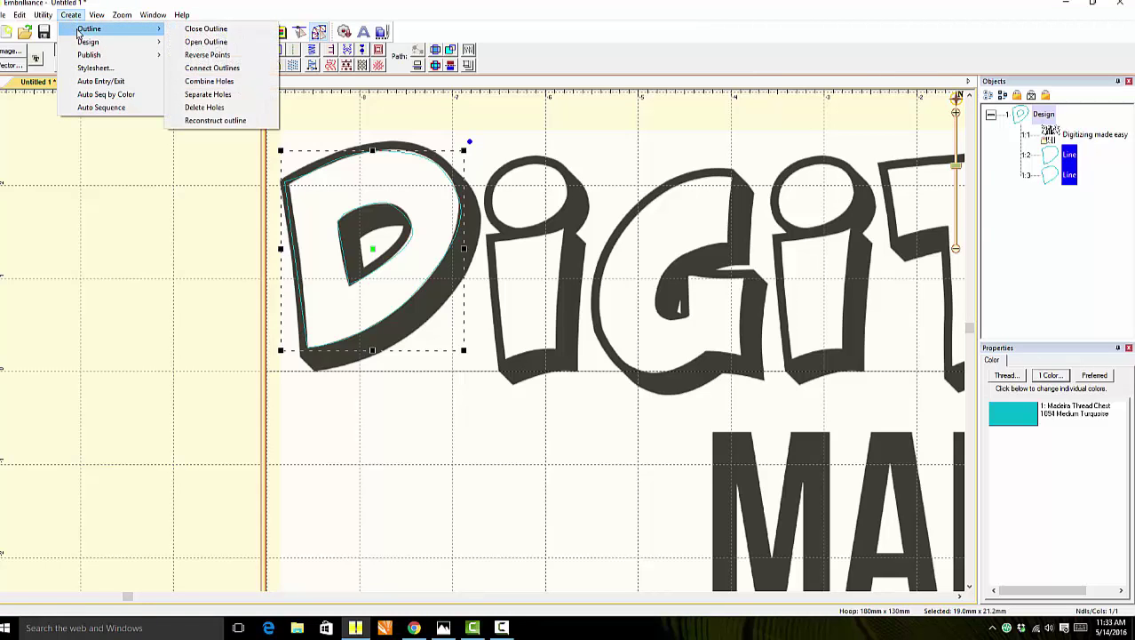
left_click(210, 84)
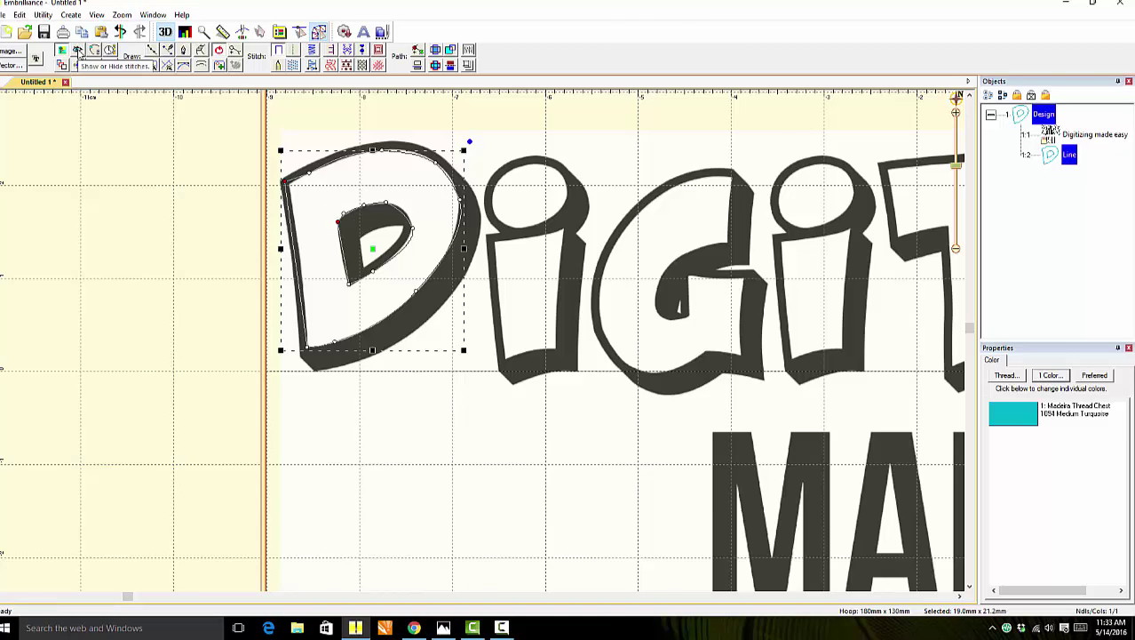
- Convert the combined D into a Tatami fill and display its turquoise stitches
left_click(294, 67)
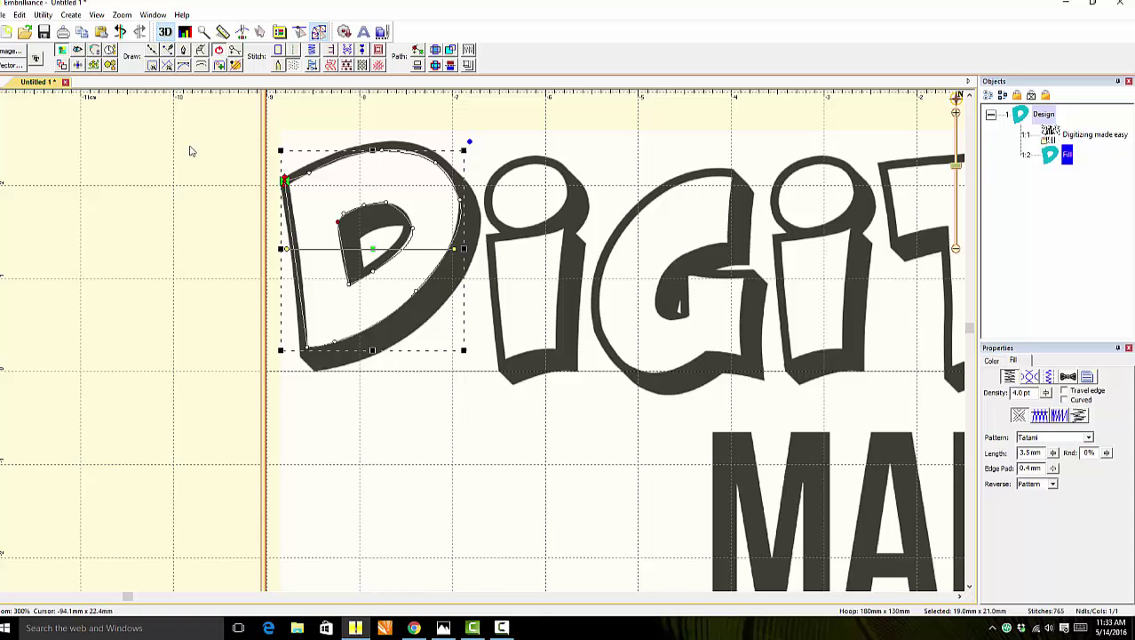
left_click(79, 52)
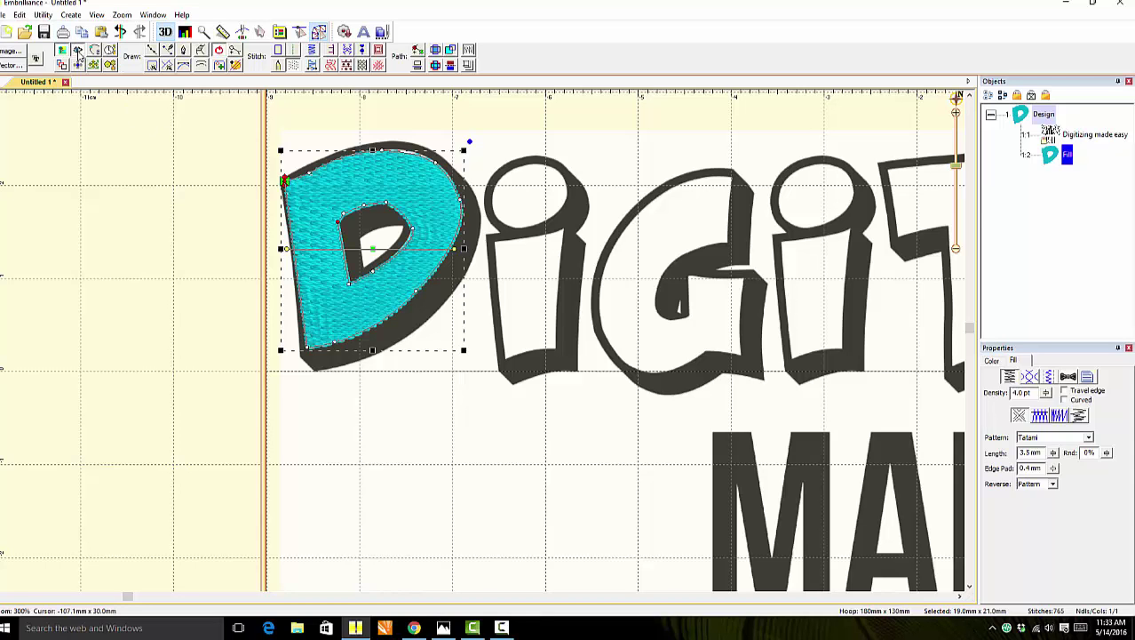
- Drag the fill's stitch-angle handles through diagonal and vertical angles, ending on a shallow slant (746 stitches)
left_click(285, 186)
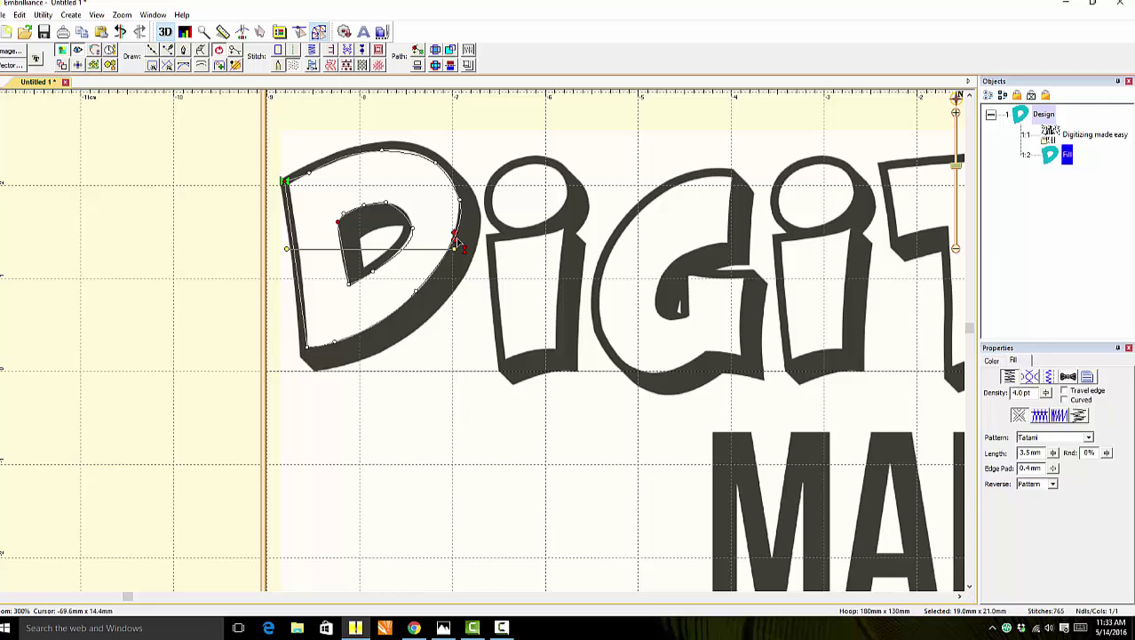
left_click(279, 243)
left_click_drag(286, 252, 351, 150)
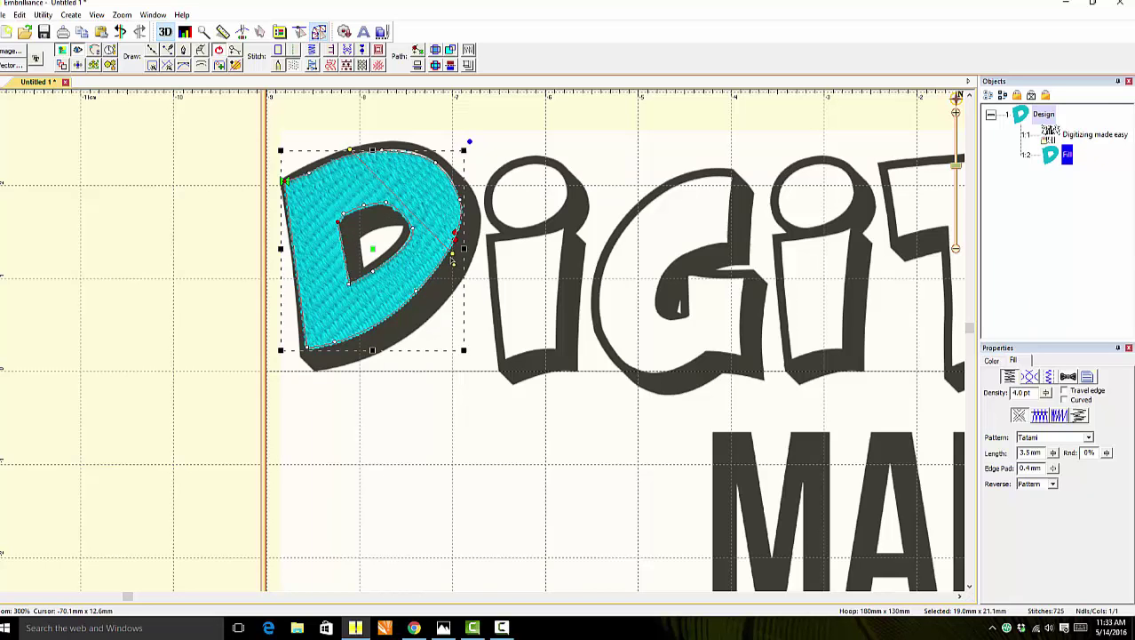
left_click_drag(452, 260, 380, 329)
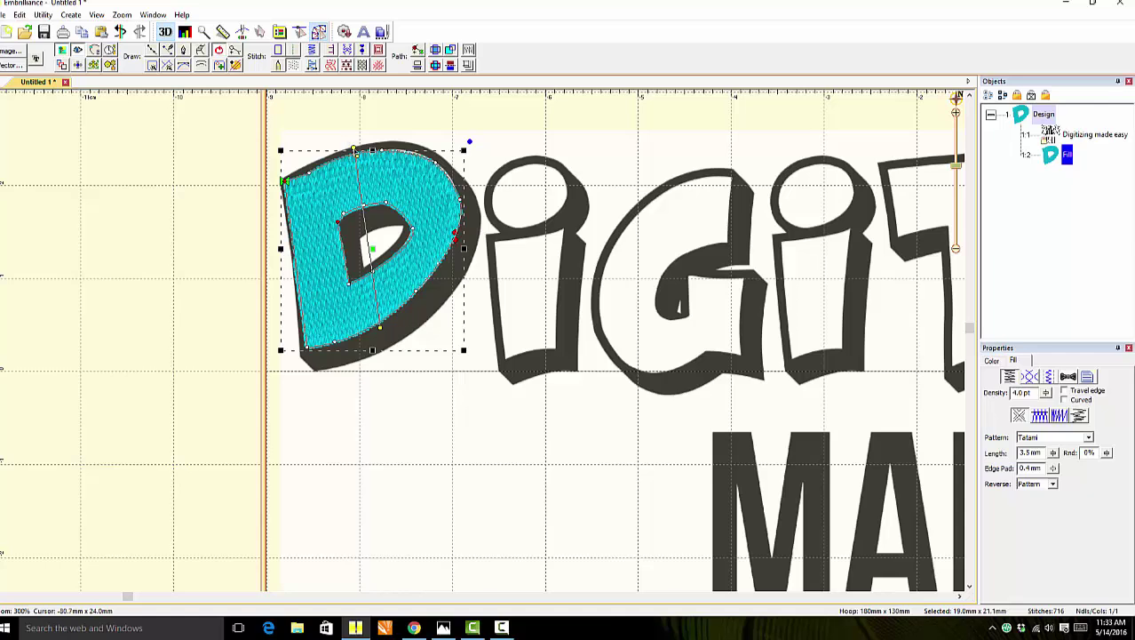
left_click_drag(354, 149, 283, 183)
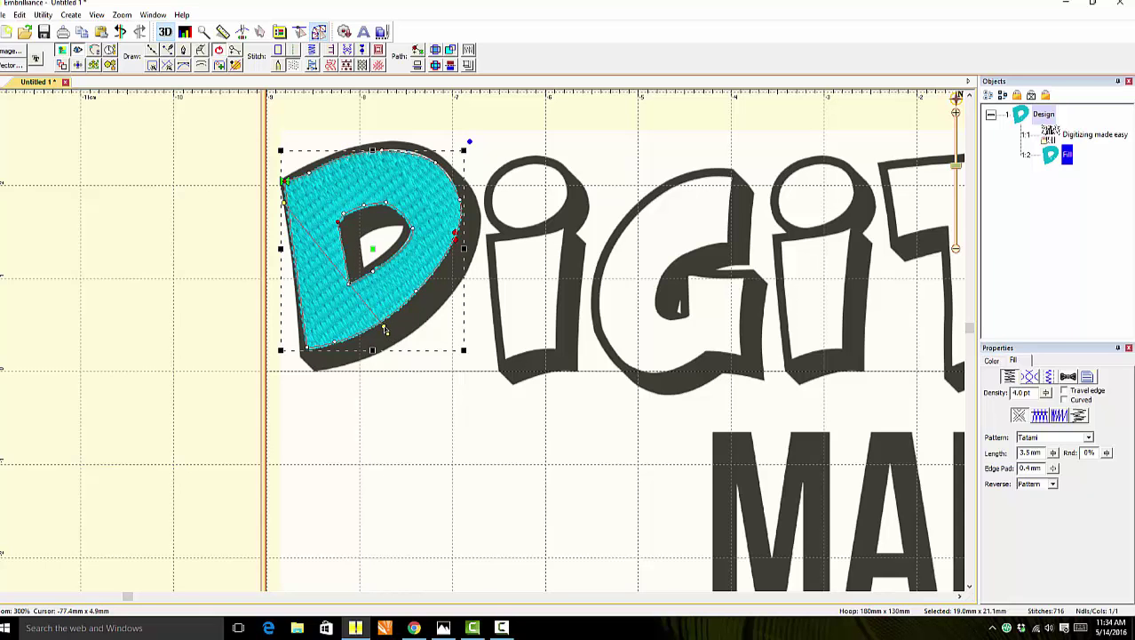
left_click_drag(385, 329, 460, 185)
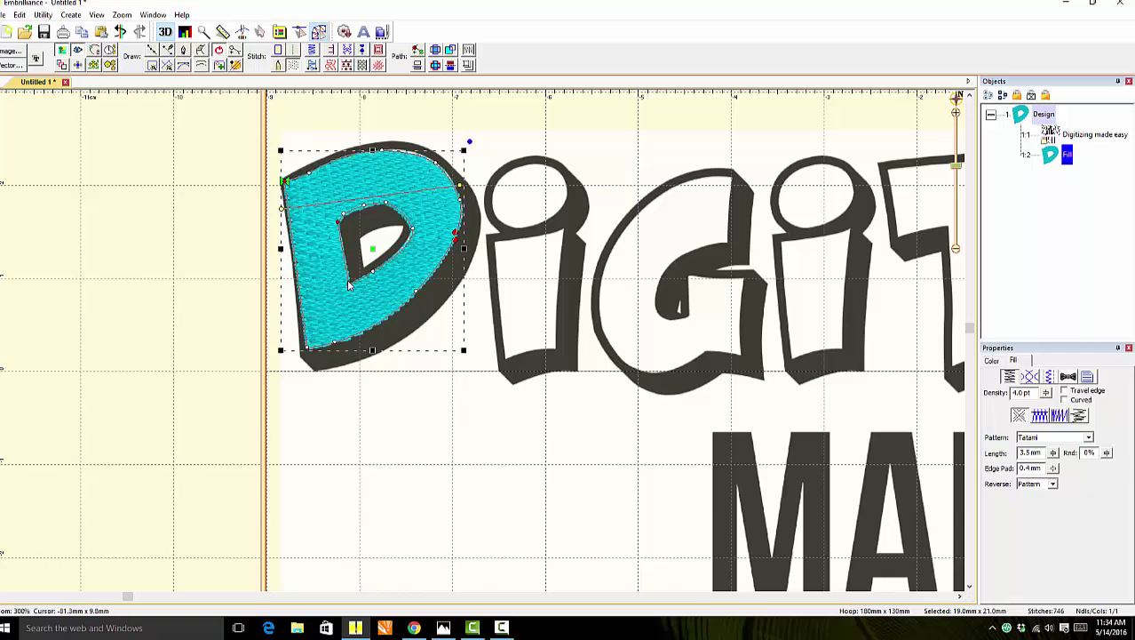